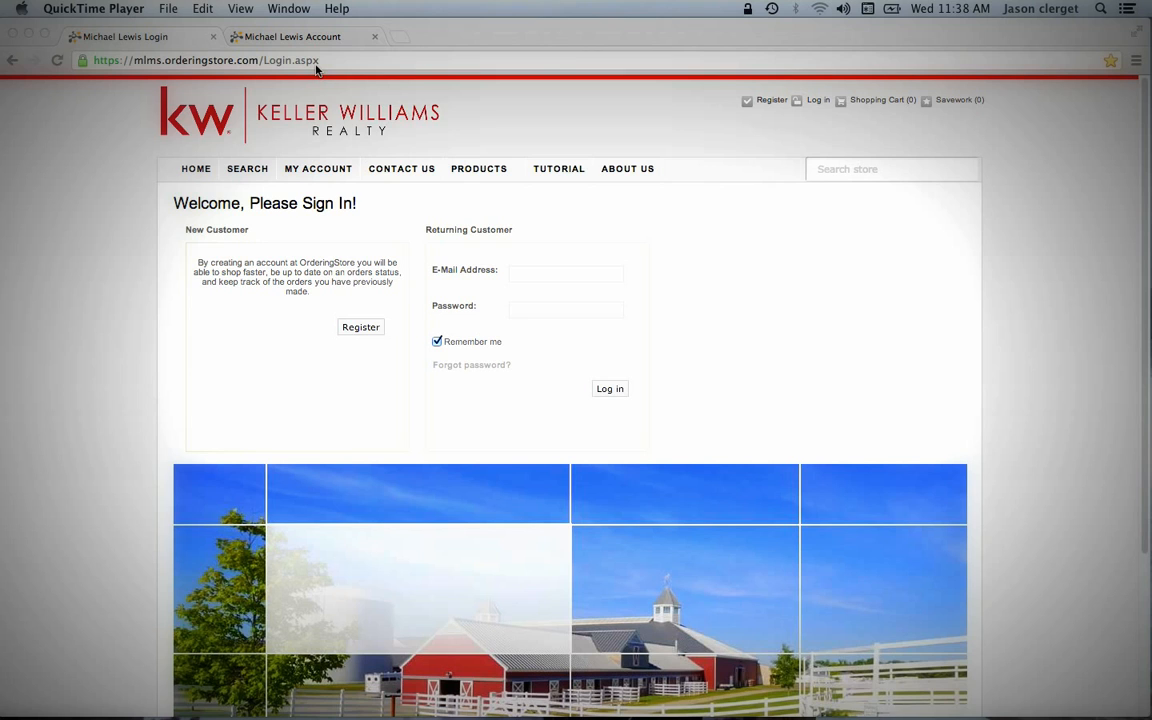
Sign in as a returning customer with the autofilled account e-mail and password.
double_click(505, 230)
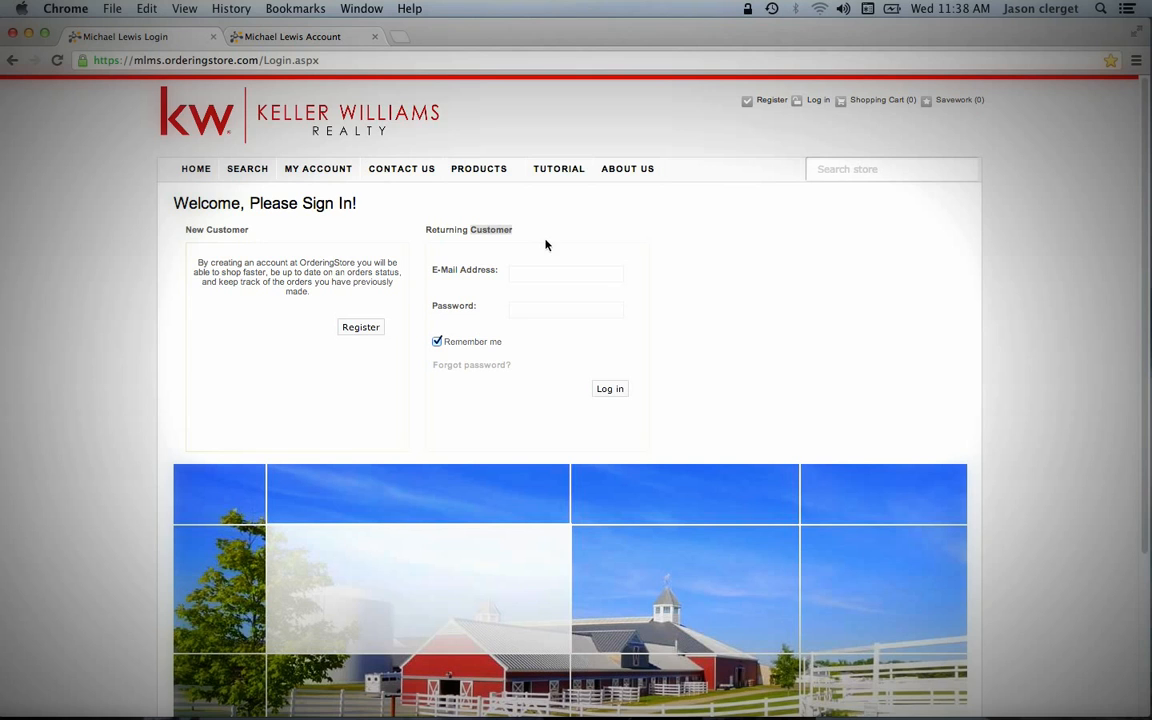
left_click(588, 242)
left_click(543, 274)
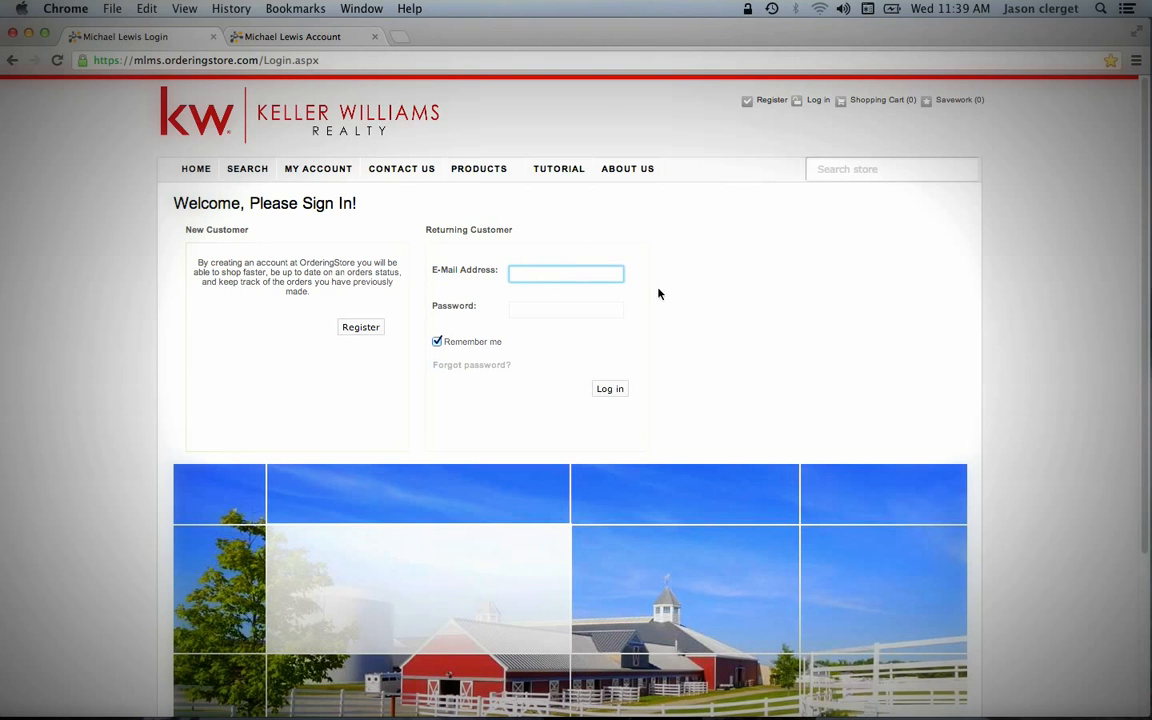
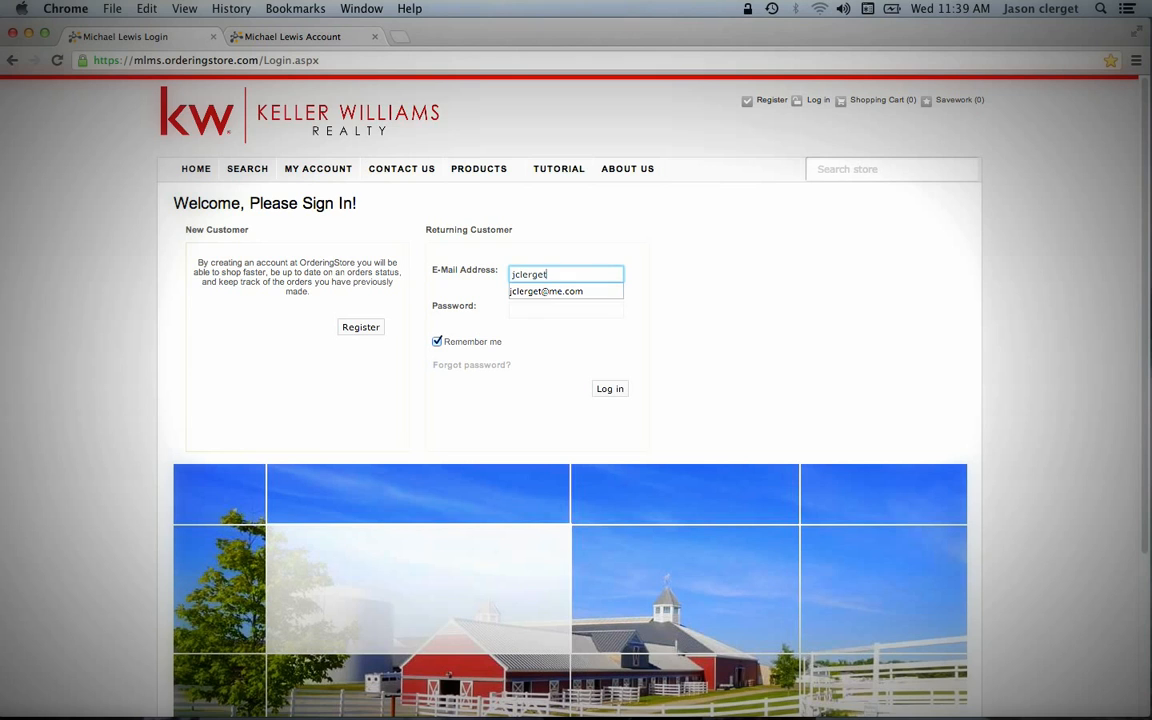
key("Tab")
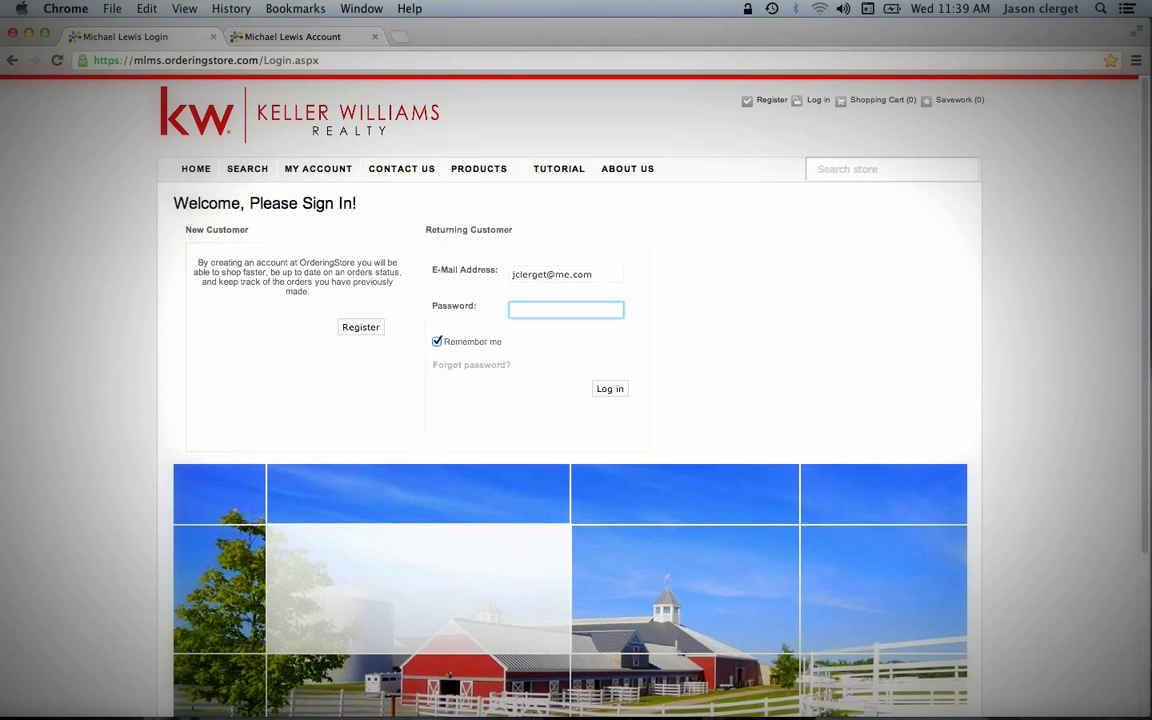
type("••••••••")
left_click(609, 388)
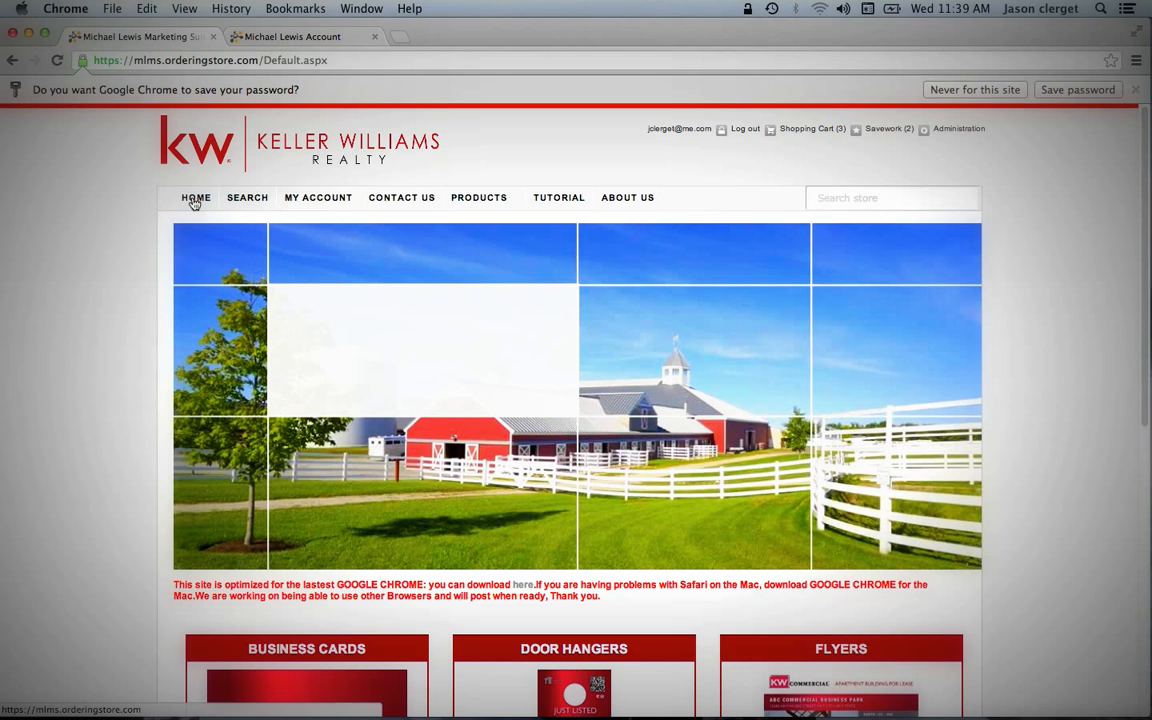
scroll(397, 580, "down", 3)
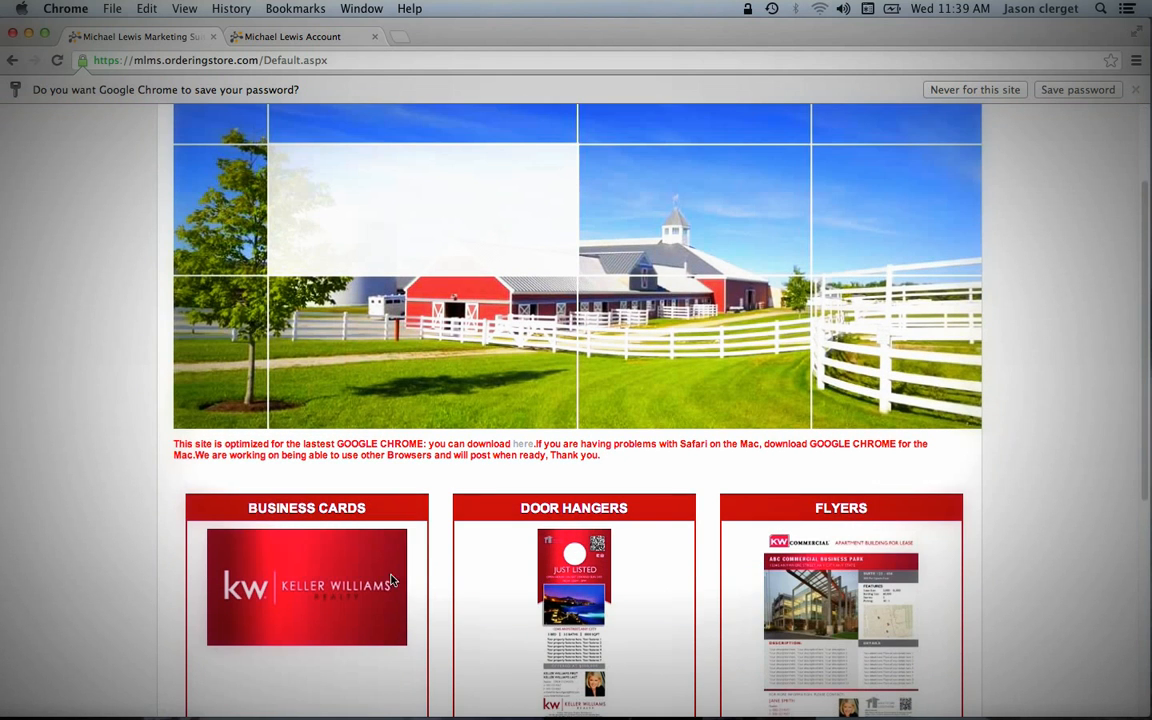
scroll(226, 508, "down", 5)
scroll(222, 505, "up", 5)
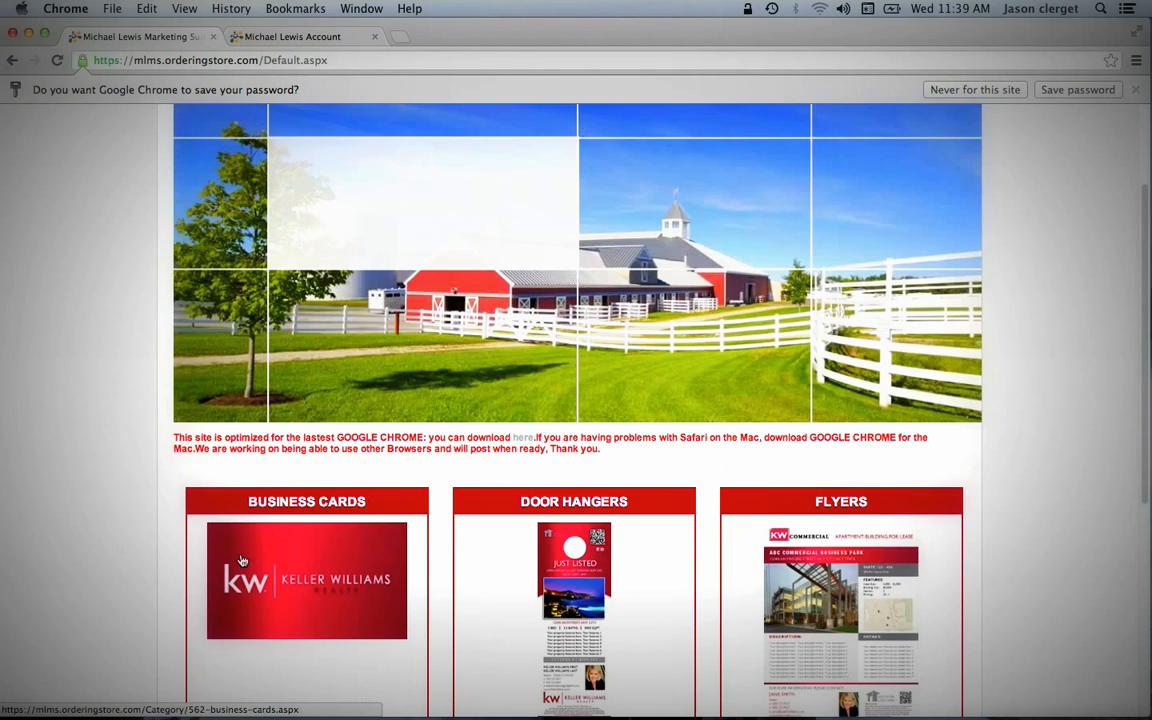
scroll(423, 457, "up", 2)
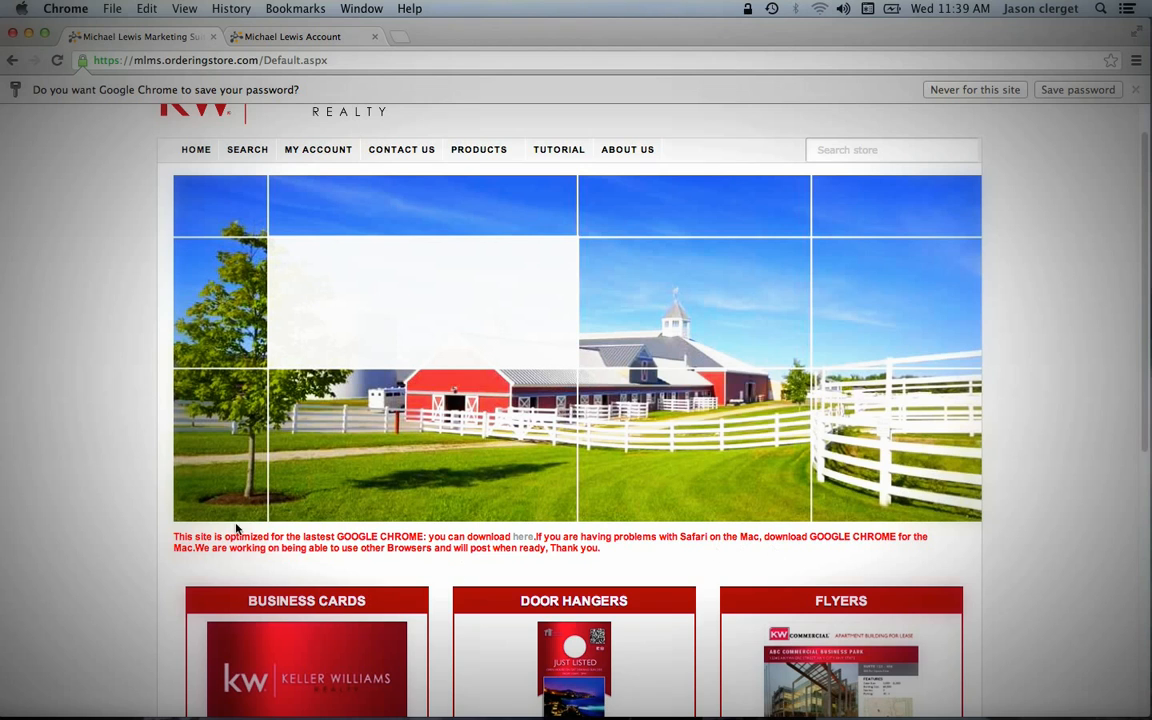
Highlight the browser notice recommending Google Chrome and follow its 'here' link.
left_click_drag(177, 537, 399, 537)
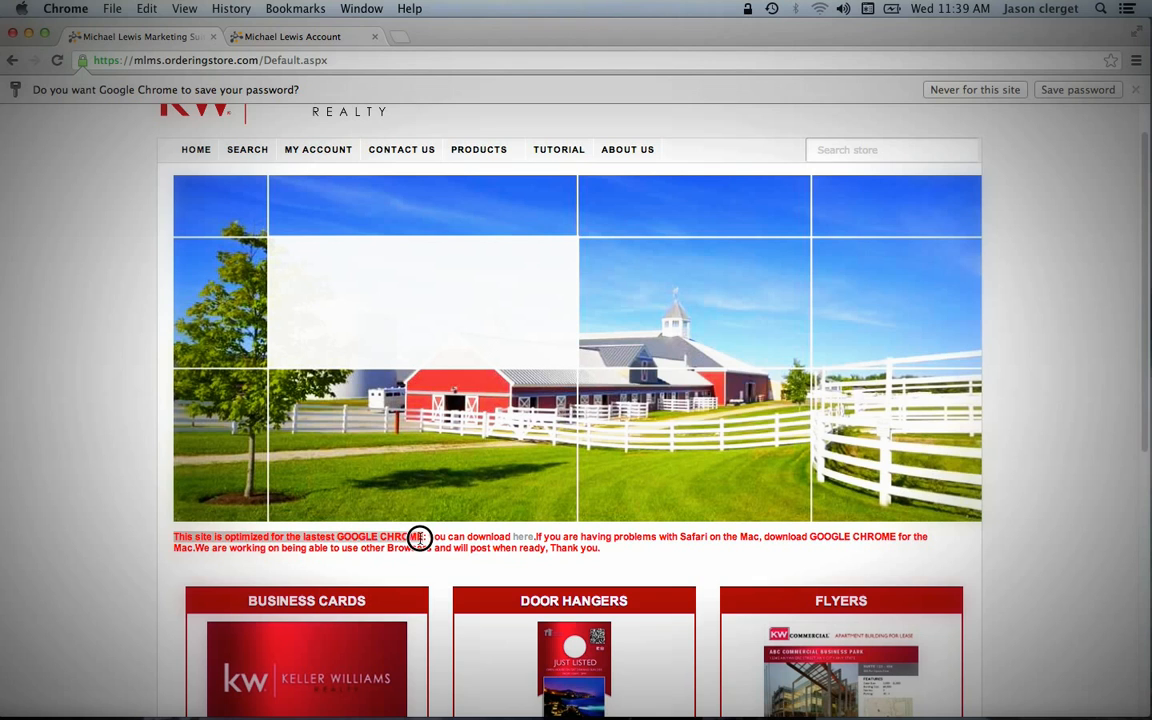
left_click_drag(399, 537, 425, 537)
left_click(523, 538)
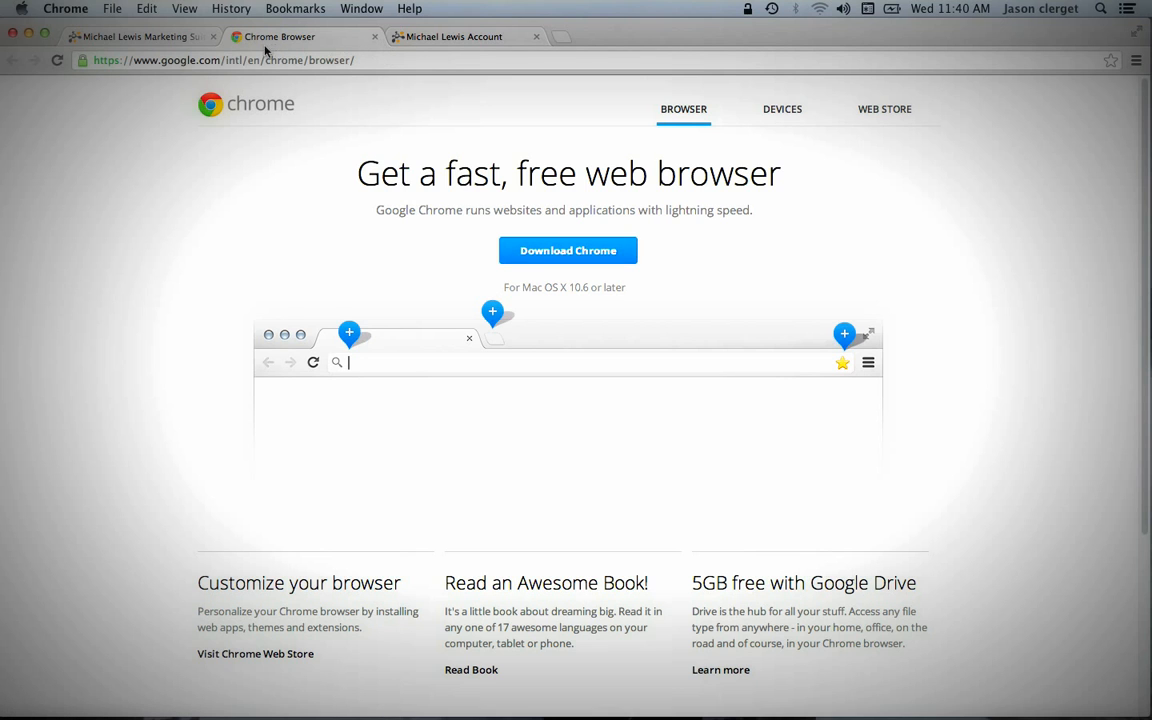
Copy the store's web address and load it in the Chrome download tab.
left_click(120, 37)
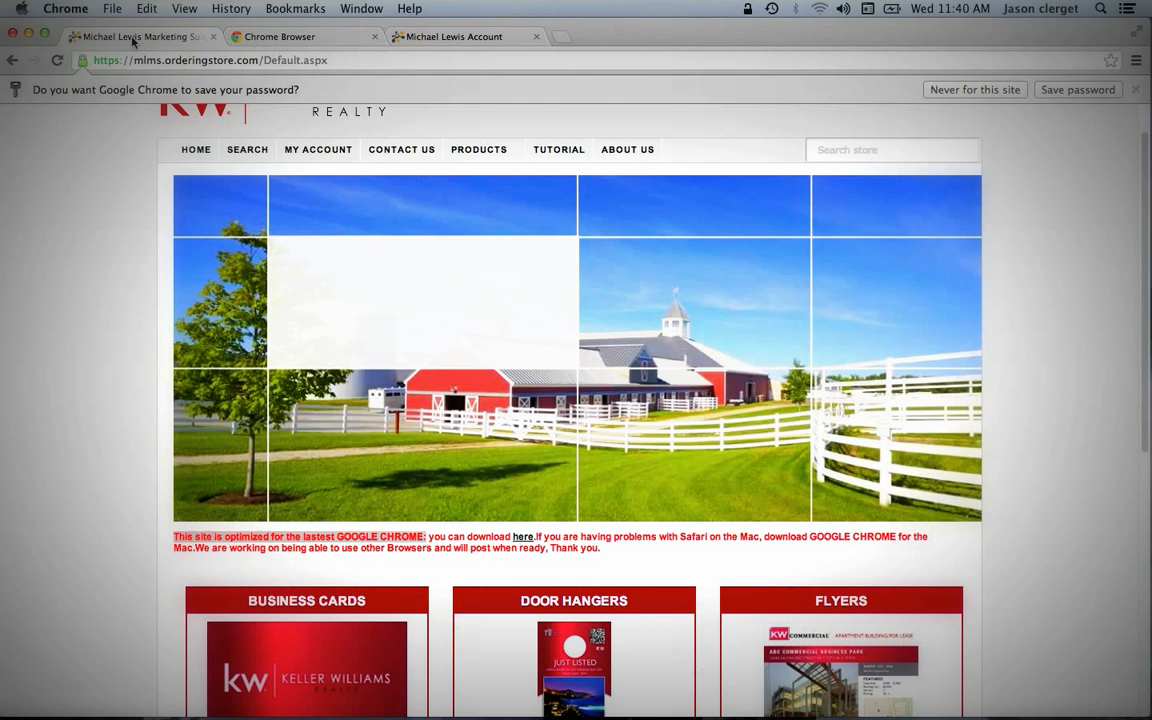
left_click(309, 60)
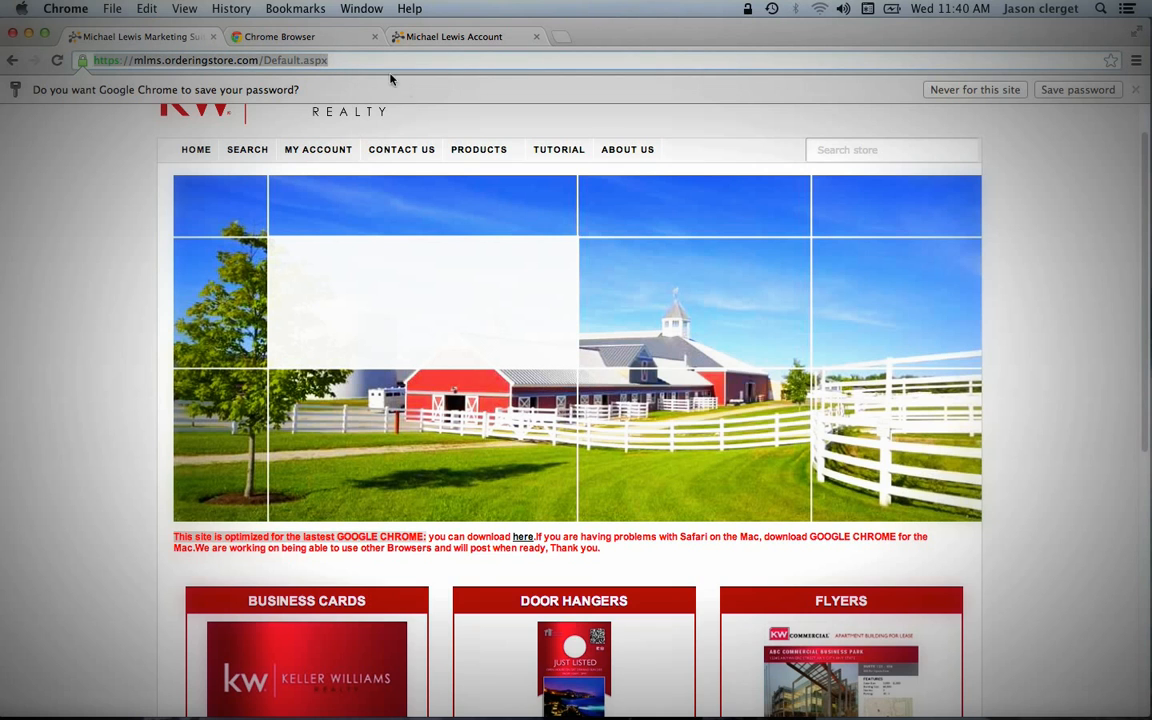
left_click(296, 34)
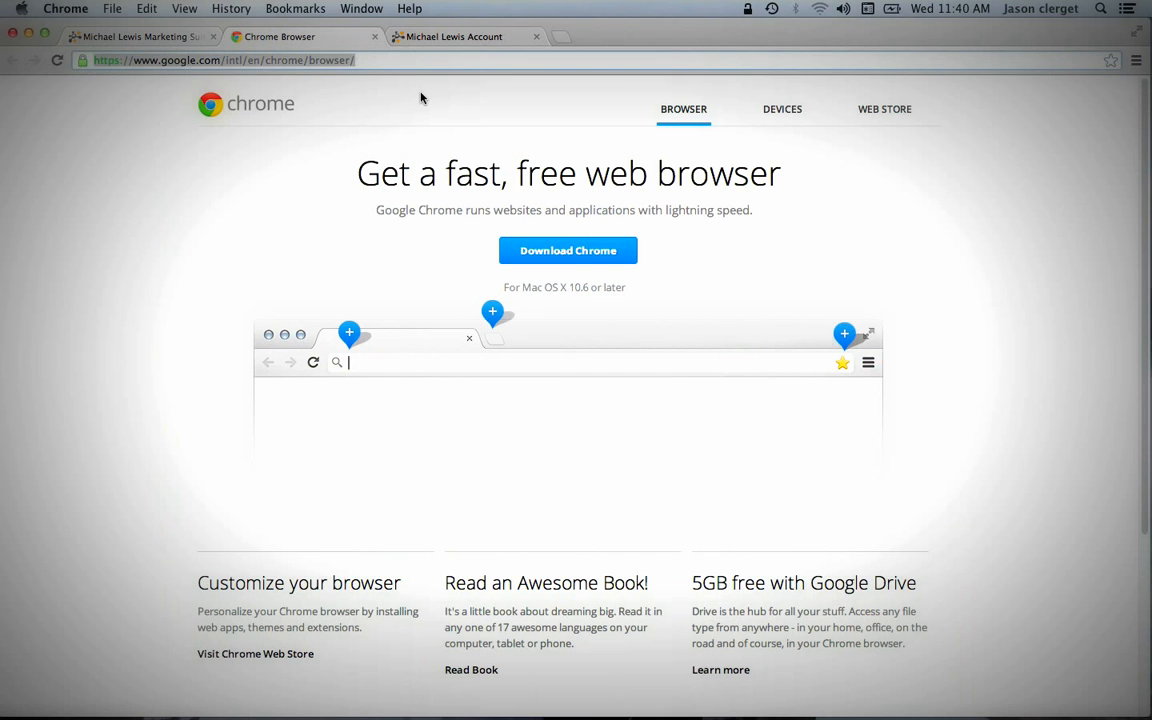
type("https://mlms.orderingstore.com/Default.aspx")
key("Return")
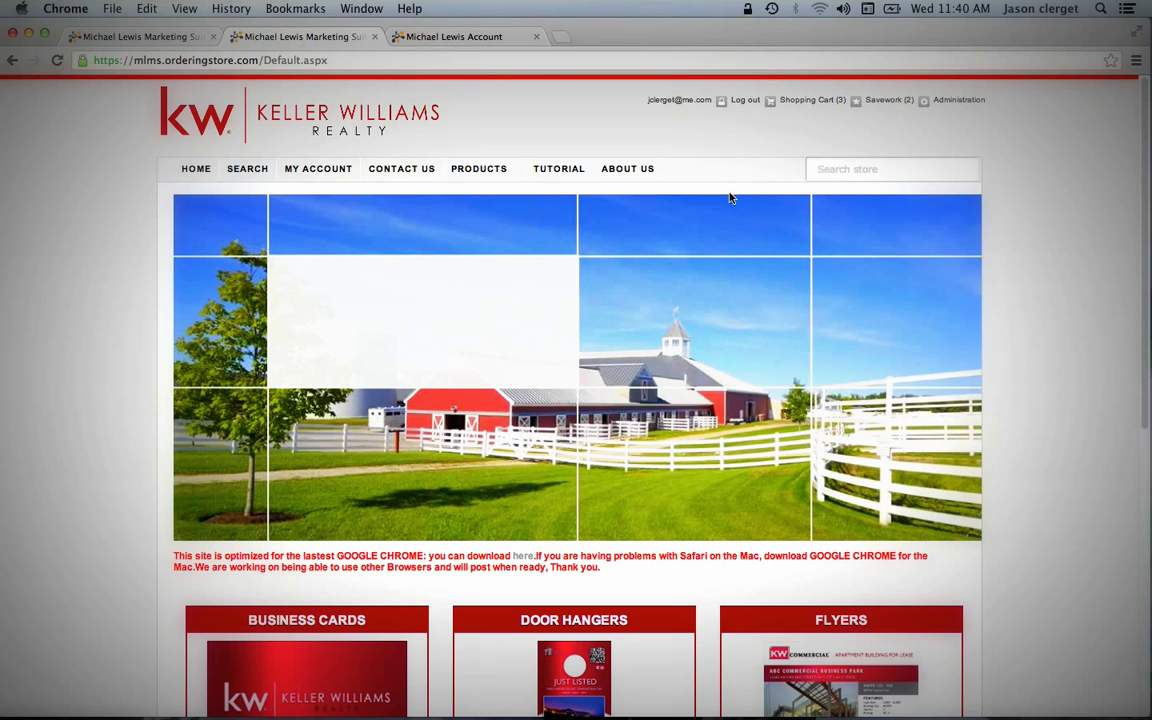
Check the signed-in e-mail in the header and go to MY ACCOUNT.
left_click_drag(637, 98, 700, 93)
left_click(710, 93)
left_click(318, 170)
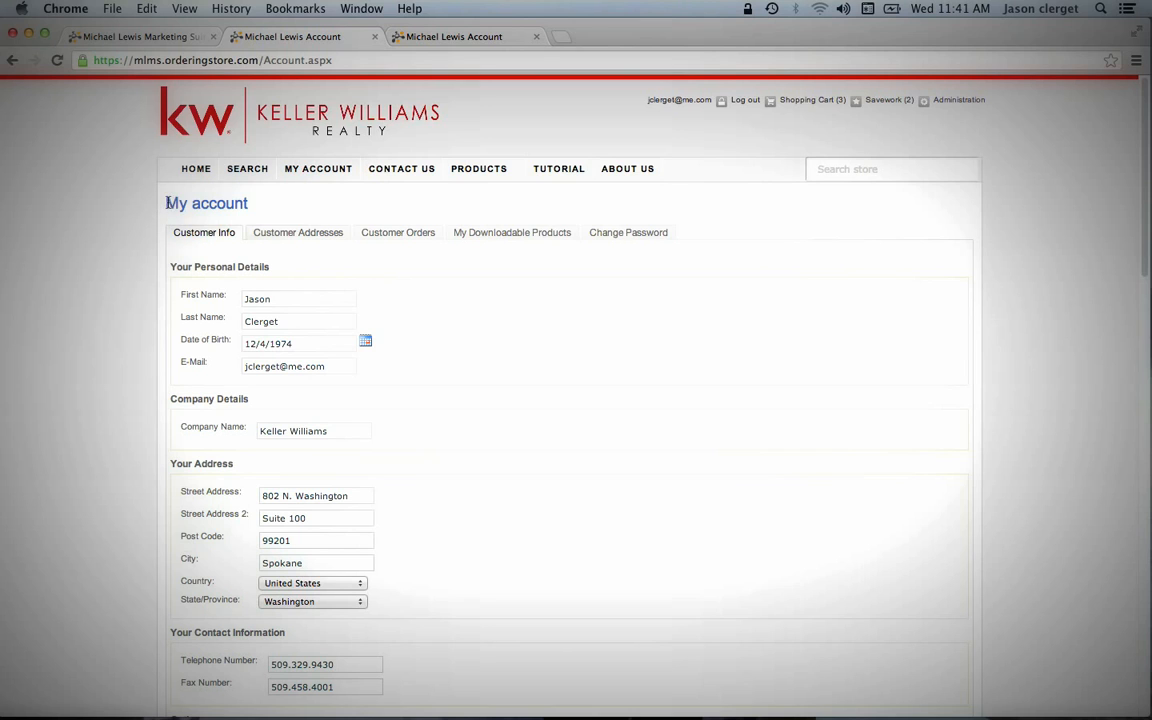
Review the Customer Info form, including the slogan field, and save the changes.
left_click_drag(152, 200, 252, 202)
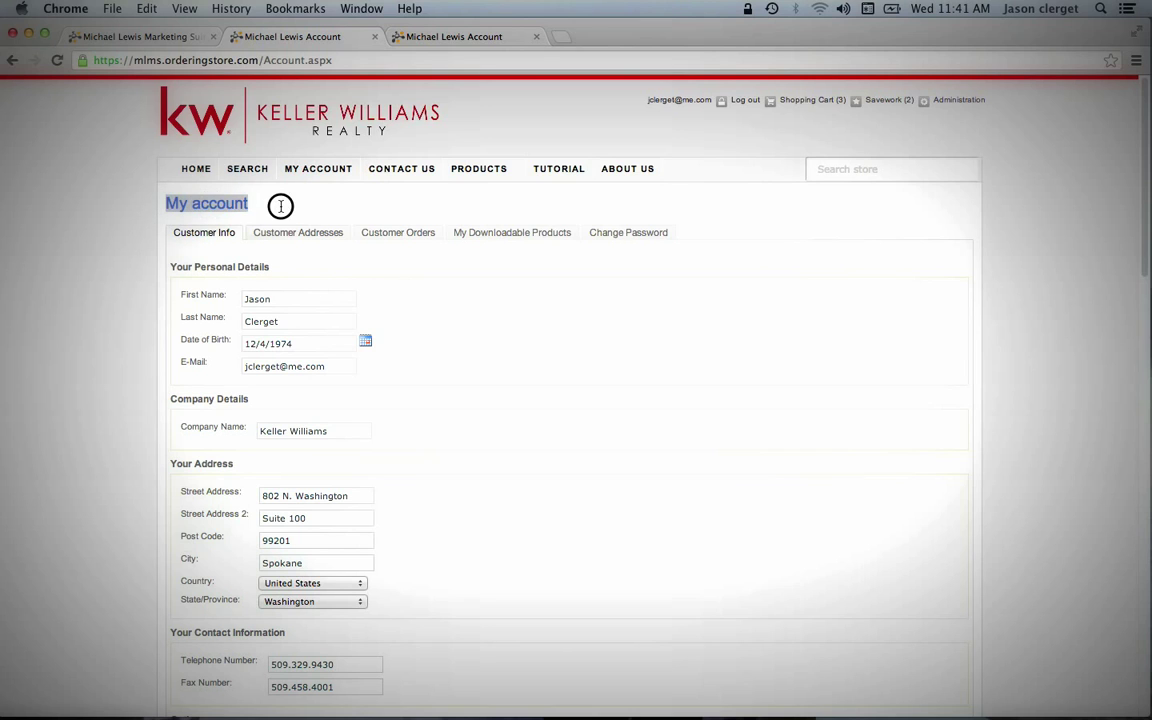
left_click(448, 297)
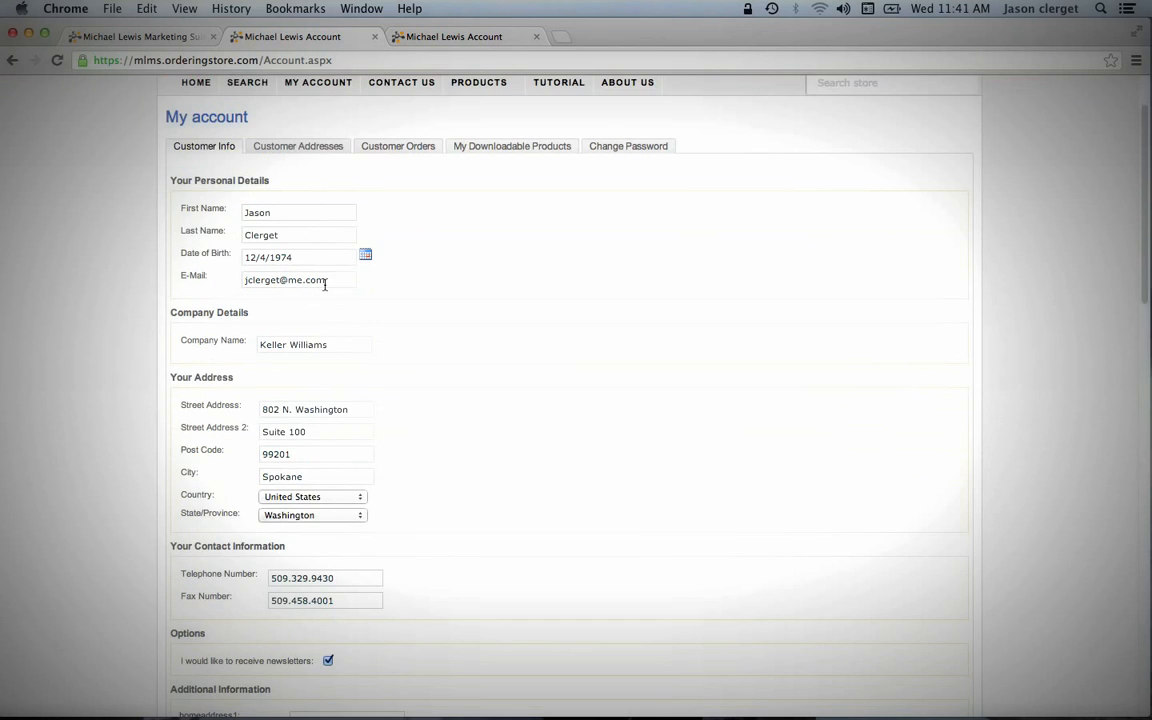
scroll(324, 286, "down", 4)
scroll(324, 296, "down", 1)
scroll(324, 296, "down", 2)
scroll(328, 320, "down", 2)
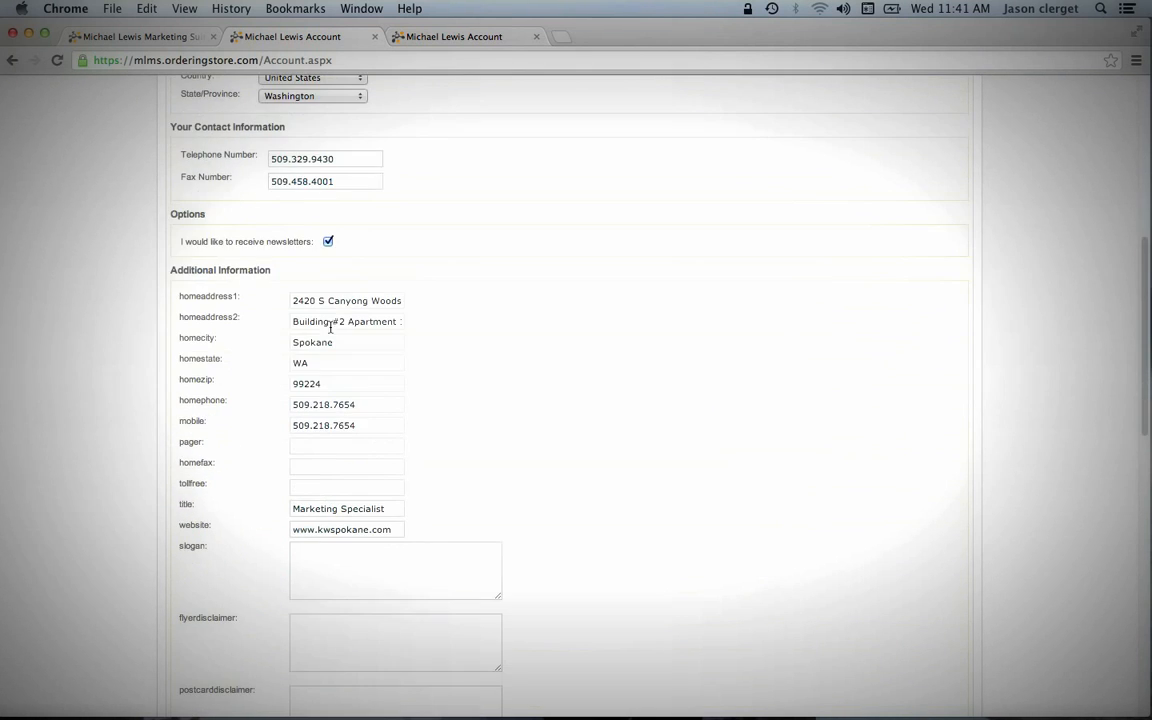
left_click_drag(206, 546, 182, 549)
scroll(615, 494, "down", 2)
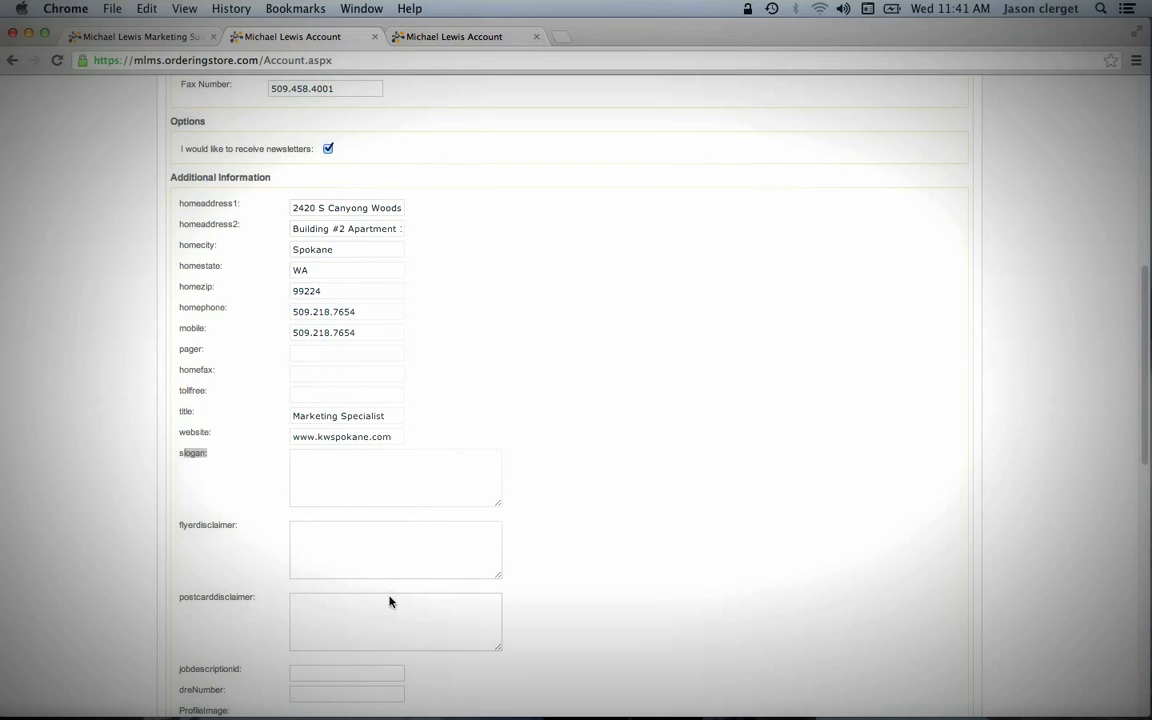
scroll(620, 552, "down", 5)
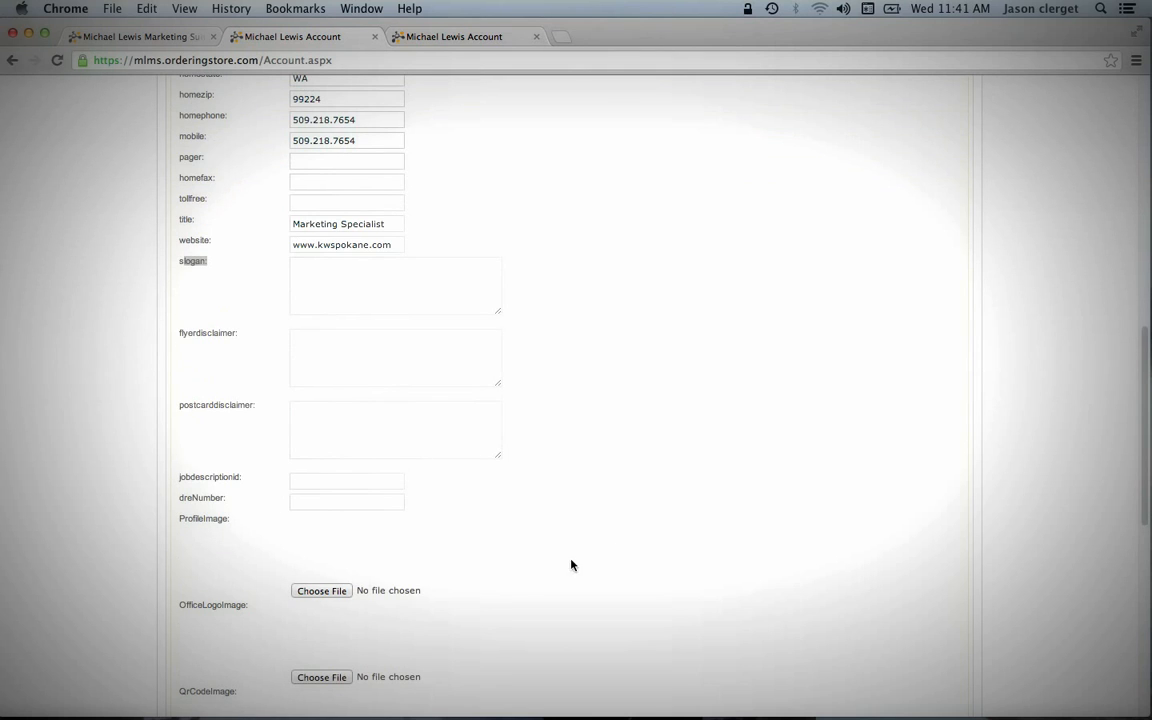
scroll(514, 555, "down", 1)
scroll(514, 555, "down", 1)
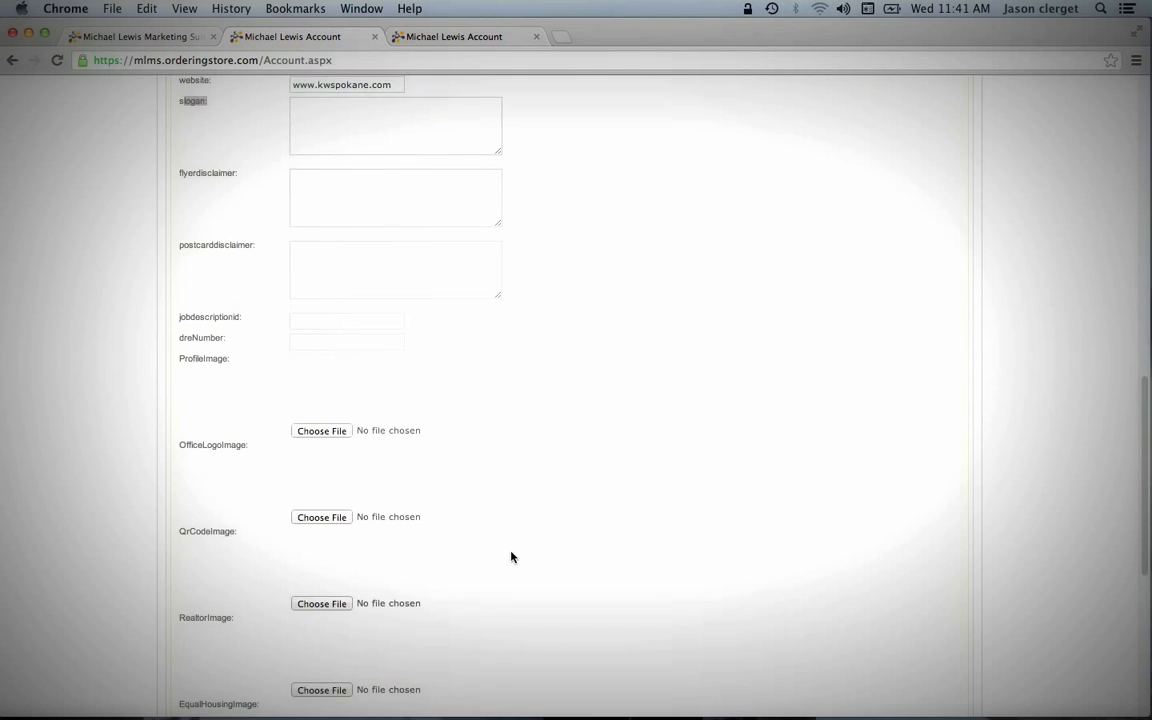
scroll(512, 556, "down", 2)
scroll(510, 557, "down", 2)
scroll(511, 557, "down", 2)
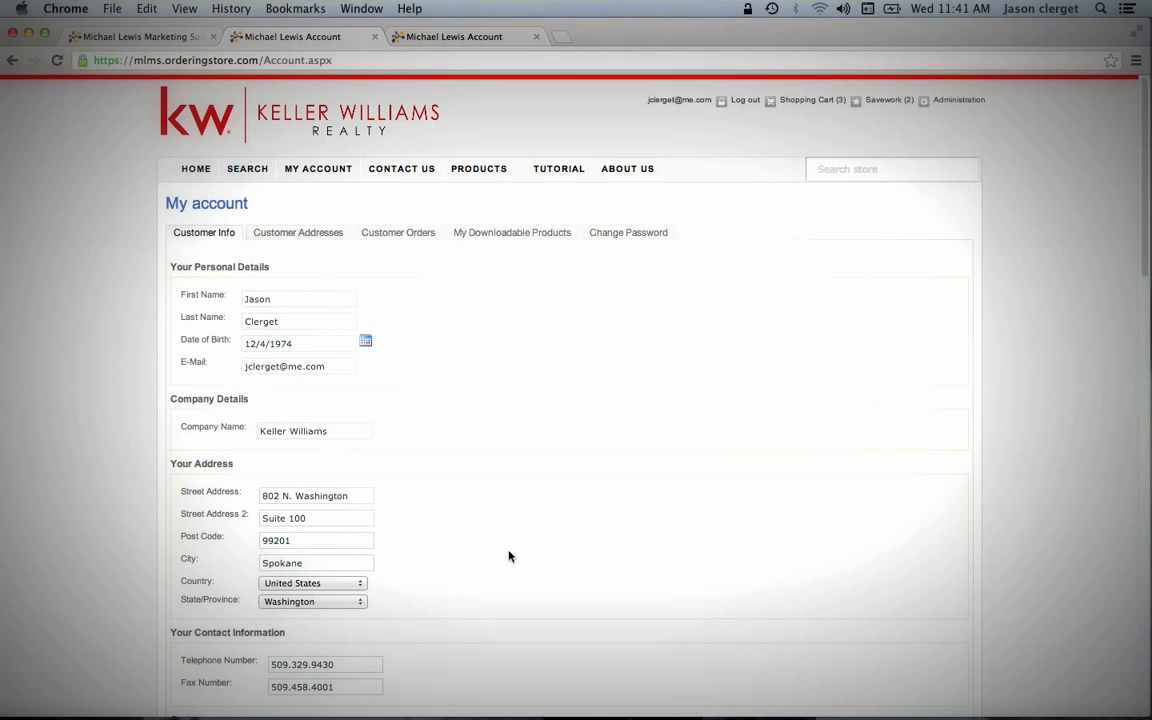
scroll(239, 362, "down", 3)
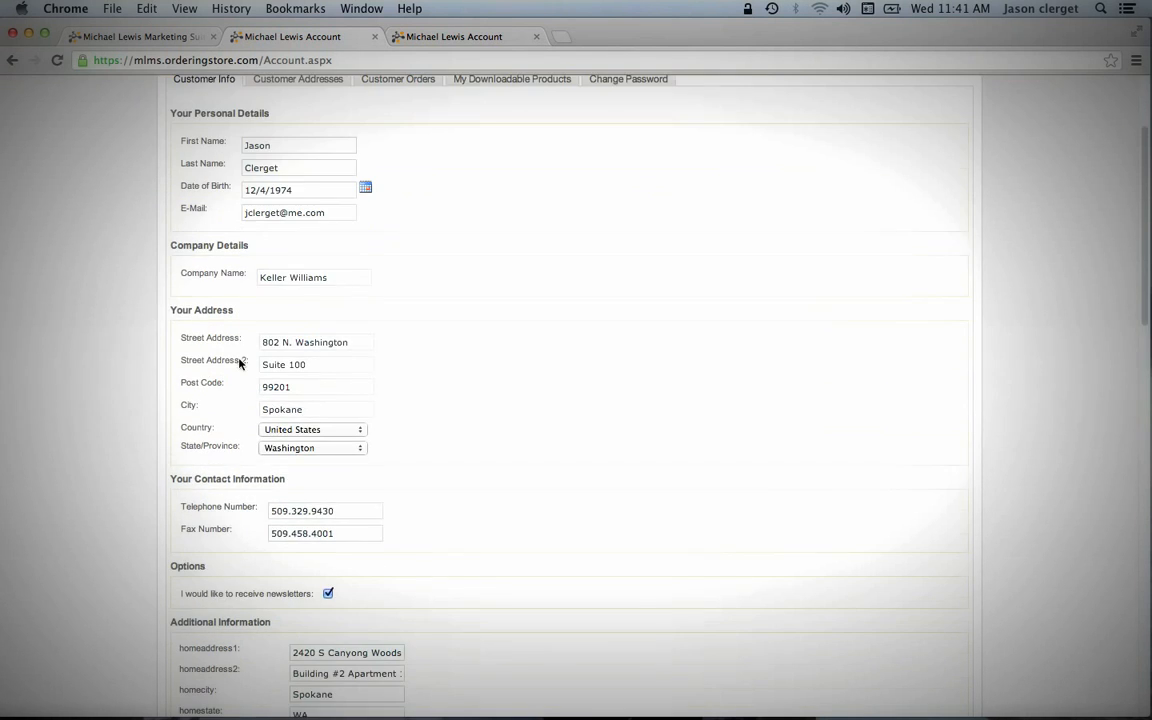
scroll(250, 390, "down", 4)
scroll(270, 430, "down", 6)
scroll(280, 460, "down", 3)
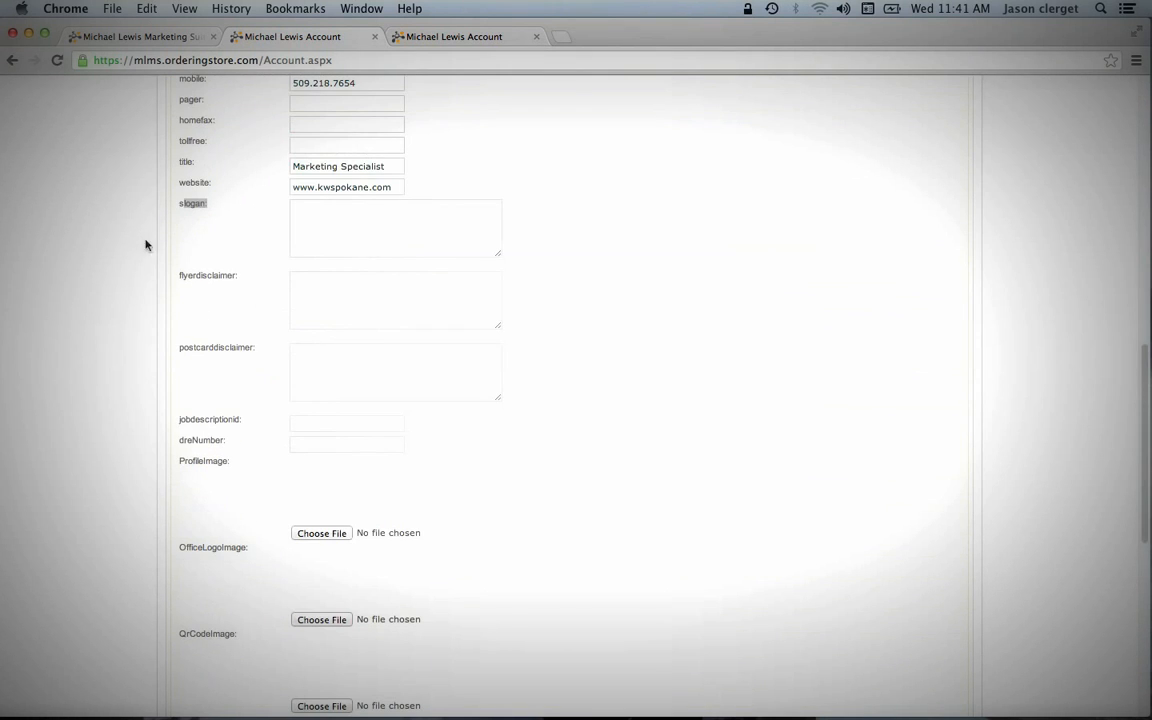
left_click(201, 218)
scroll(420, 370, "down", 3)
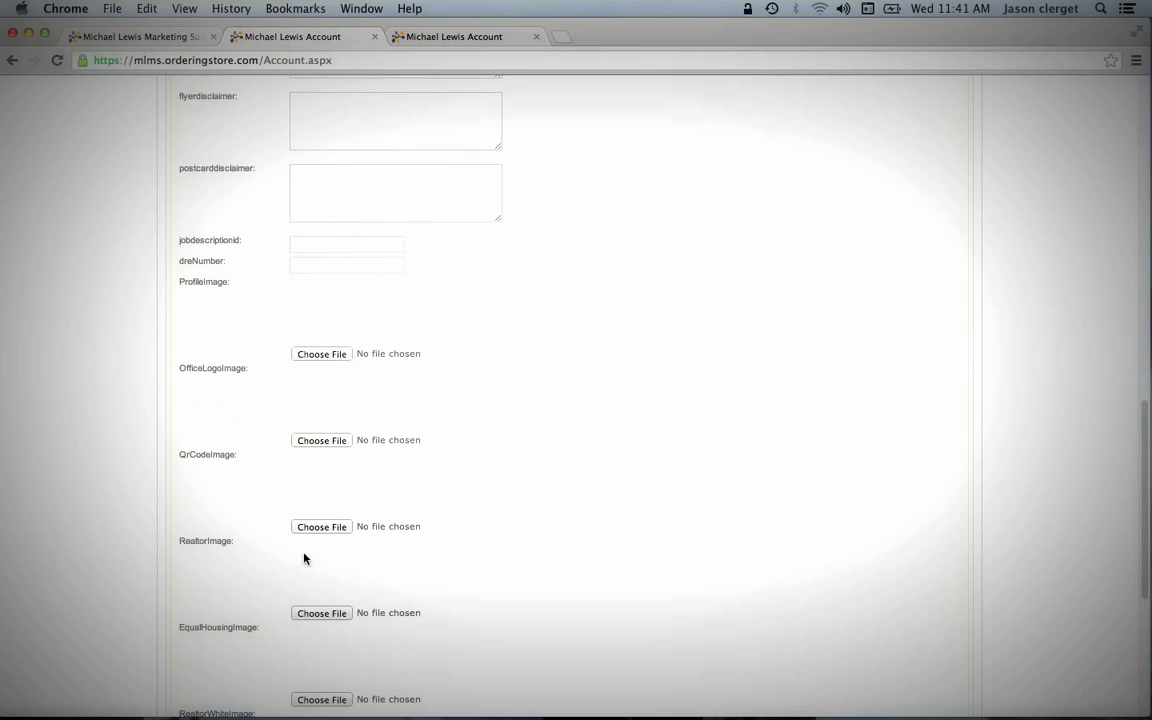
scroll(305, 558, "down", 4)
scroll(312, 555, "down", 2)
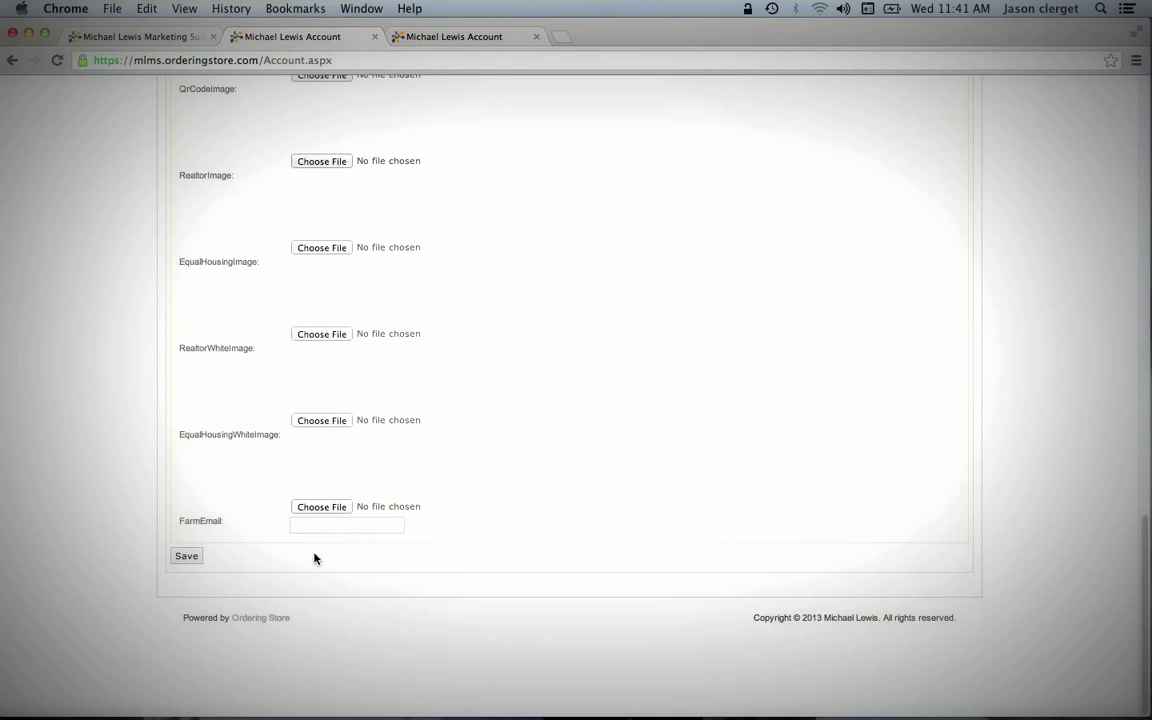
left_click(186, 557)
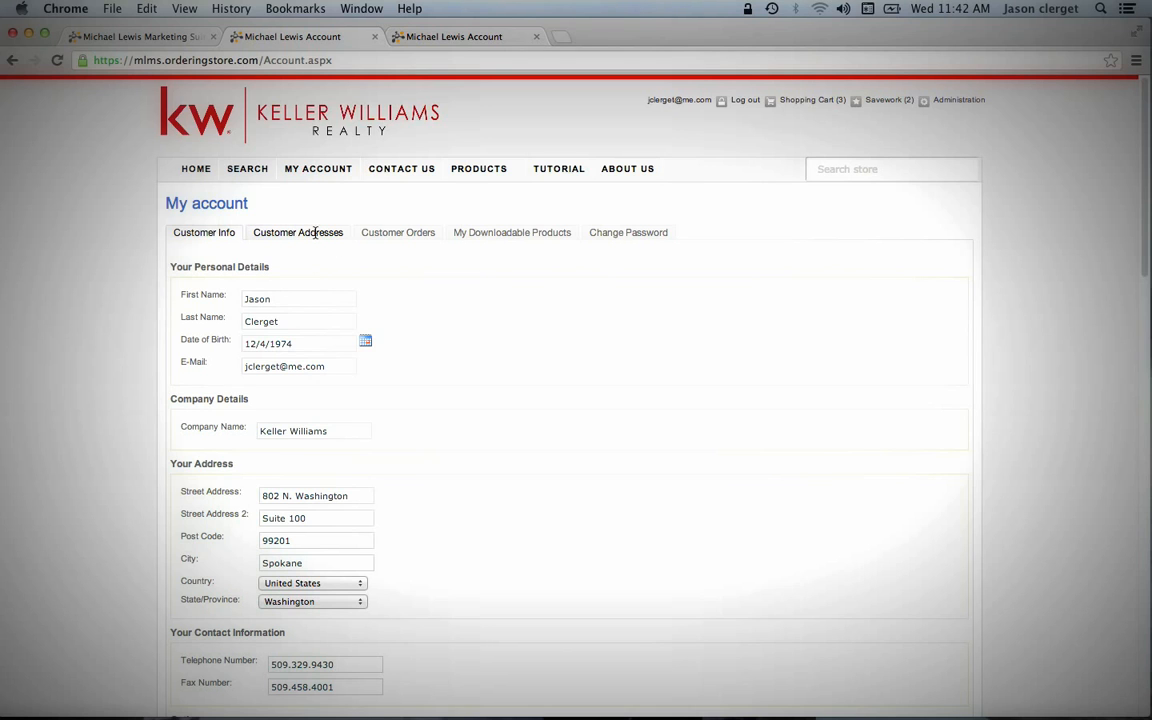
Edit and update the saved shipping address, then view it again under Customer Addresses.
left_click(315, 232)
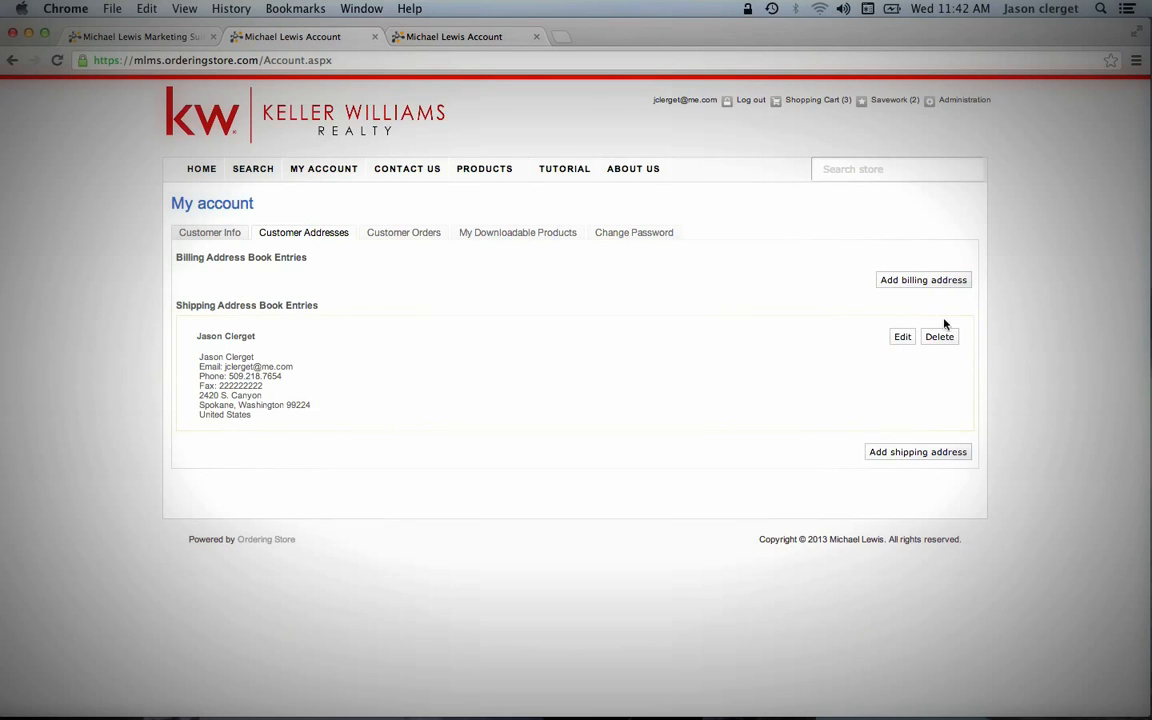
left_click(903, 337)
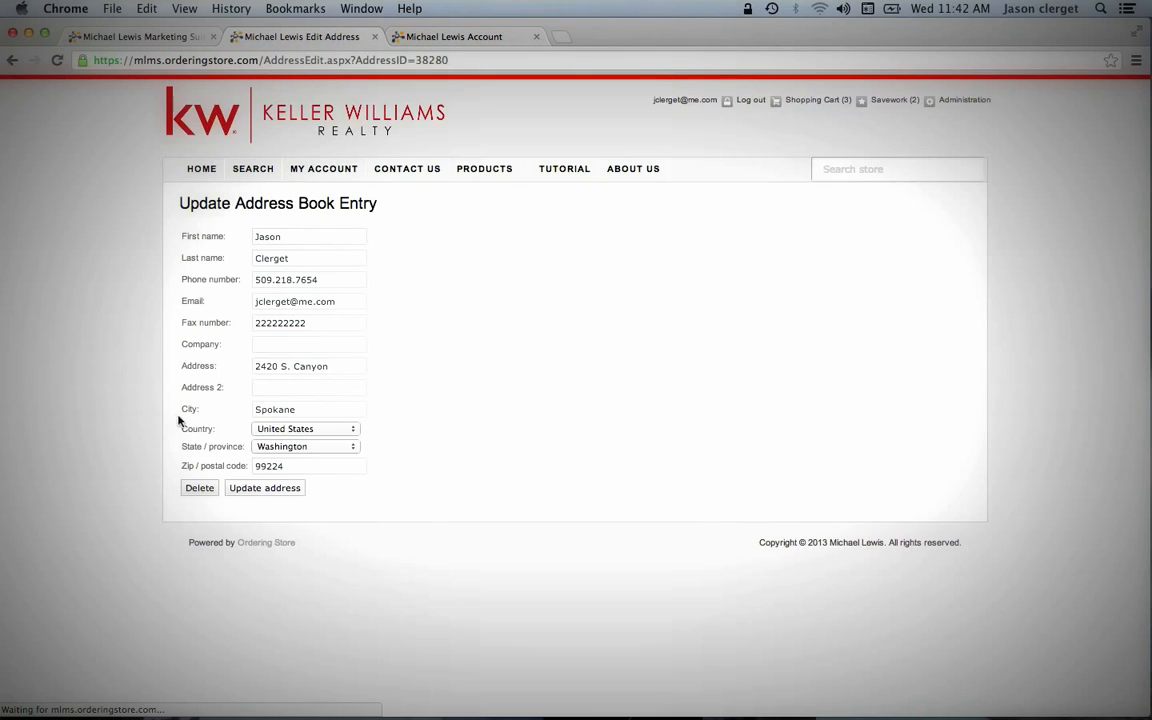
left_click(296, 237)
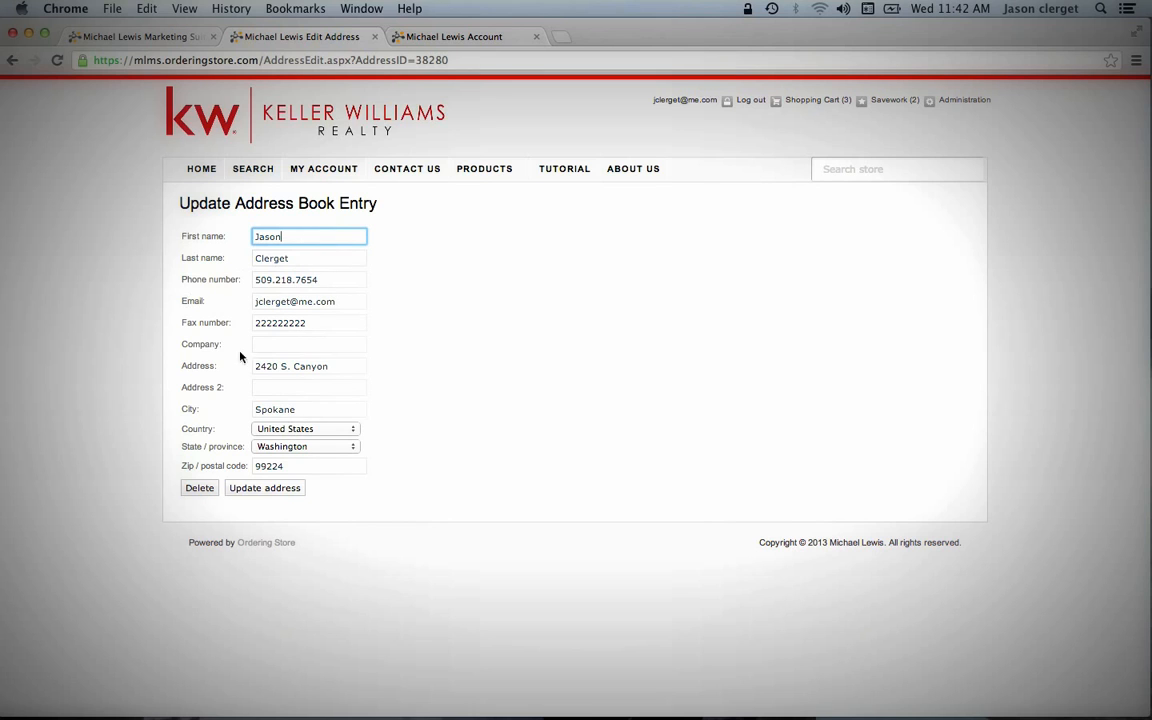
left_click(250, 490)
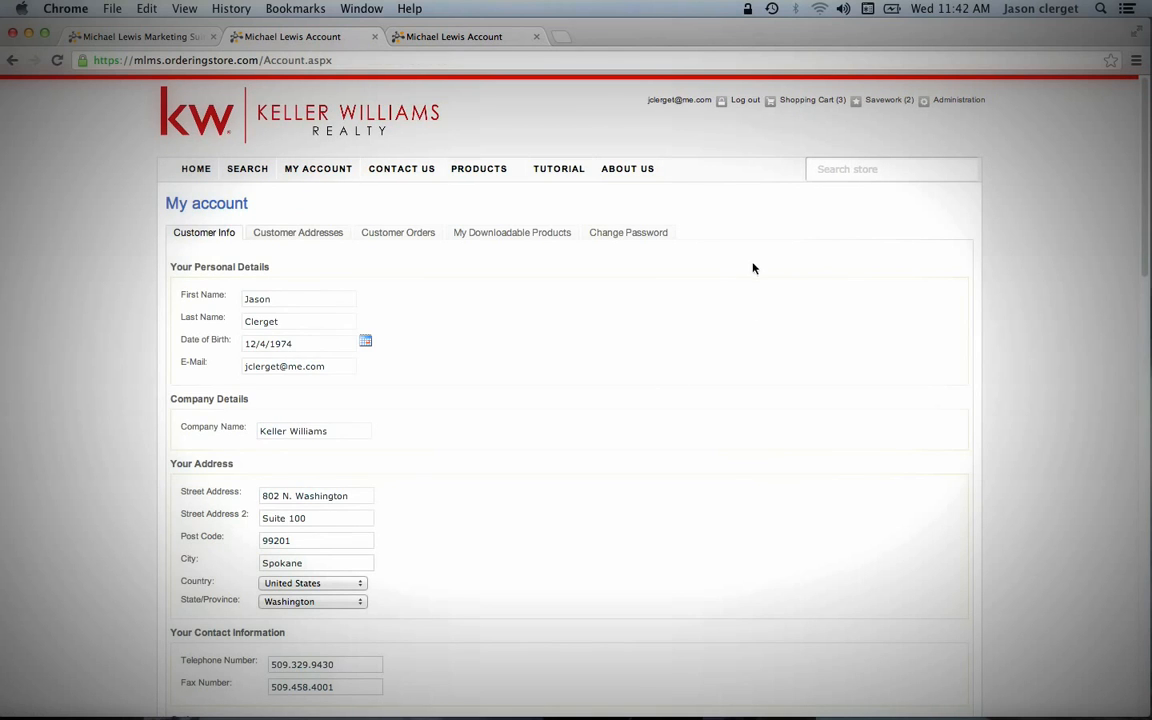
left_click(335, 232)
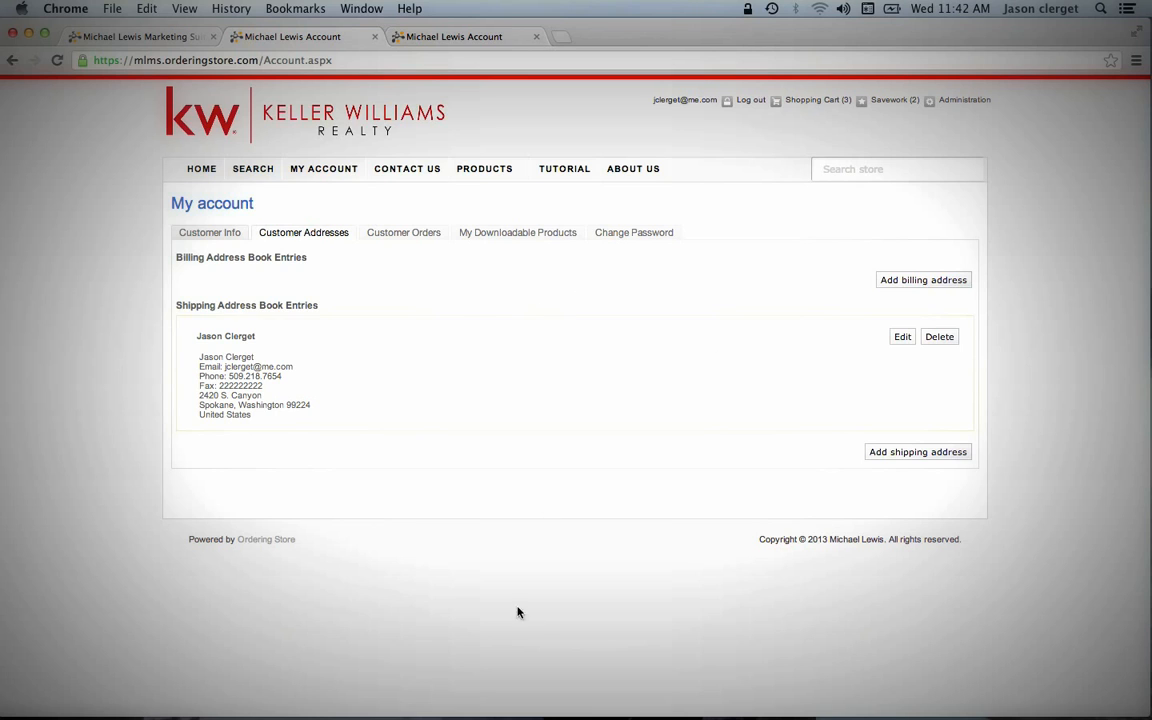
left_click(648, 234)
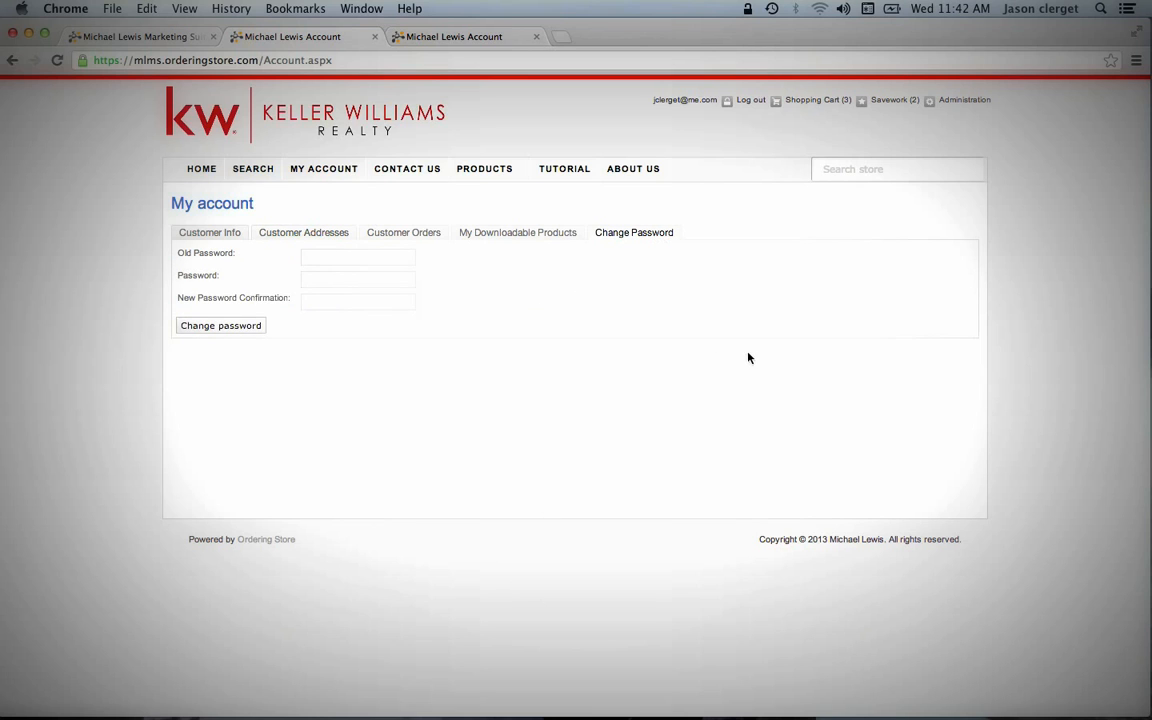
Fill the old password, new password and confirmation, then return to Customer Info.
left_click(336, 259)
left_click(325, 281)
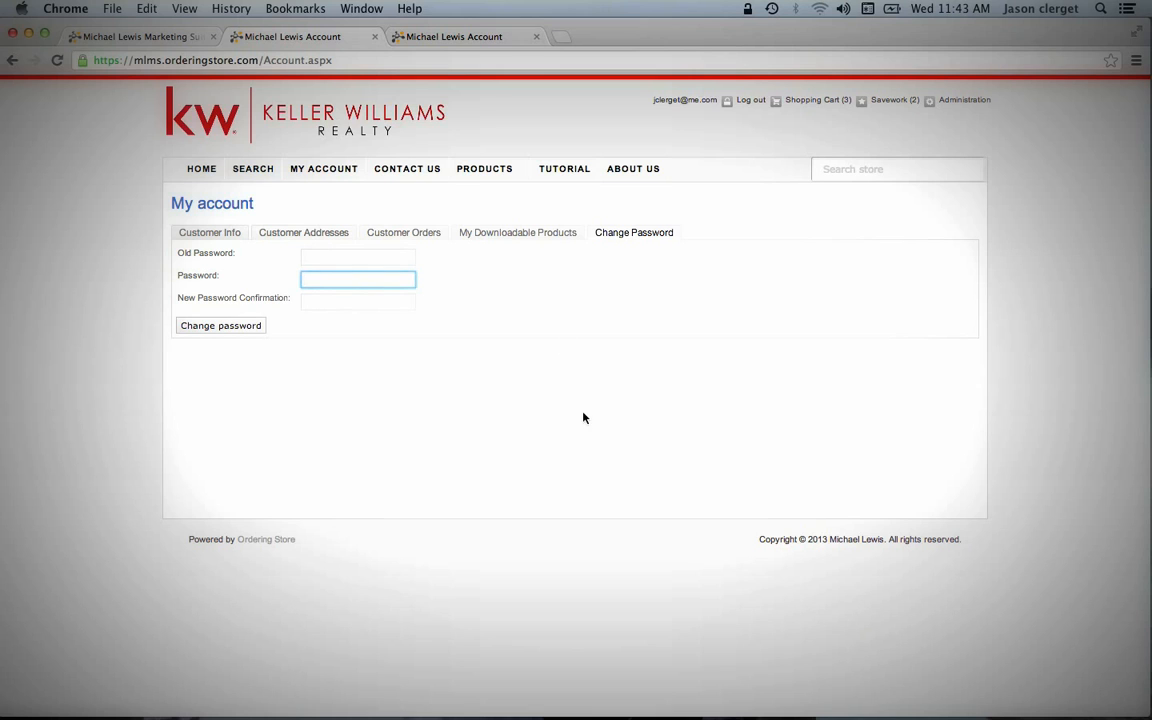
left_click(360, 302)
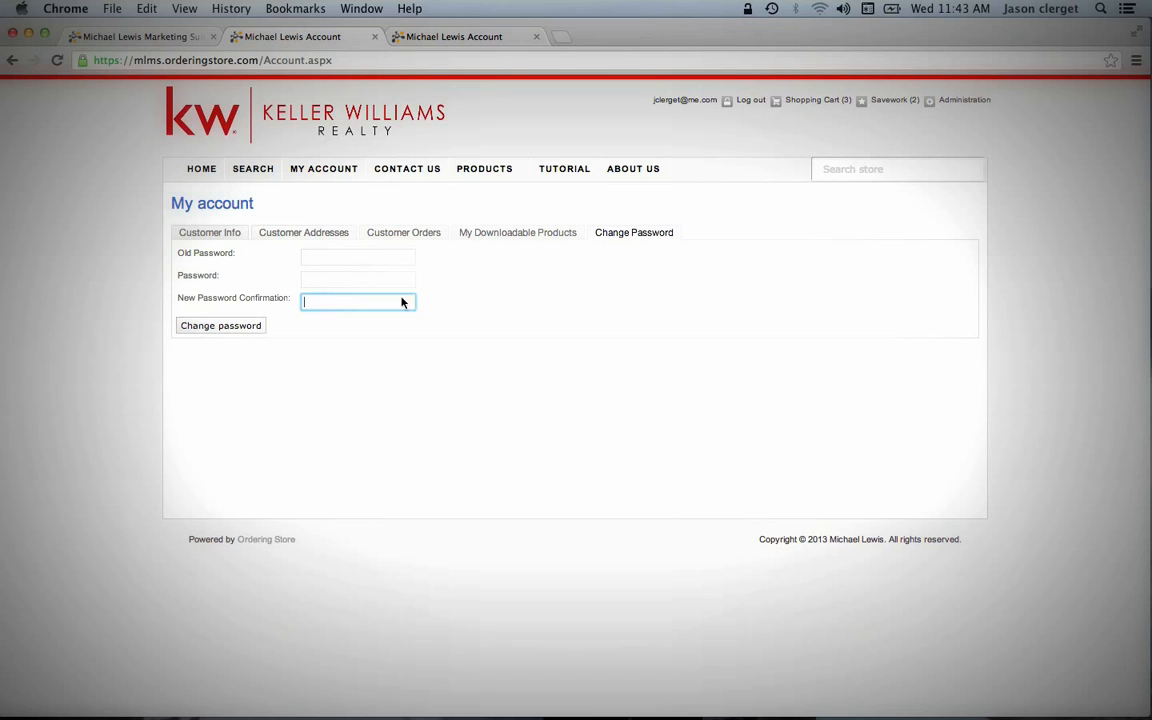
left_click(235, 233)
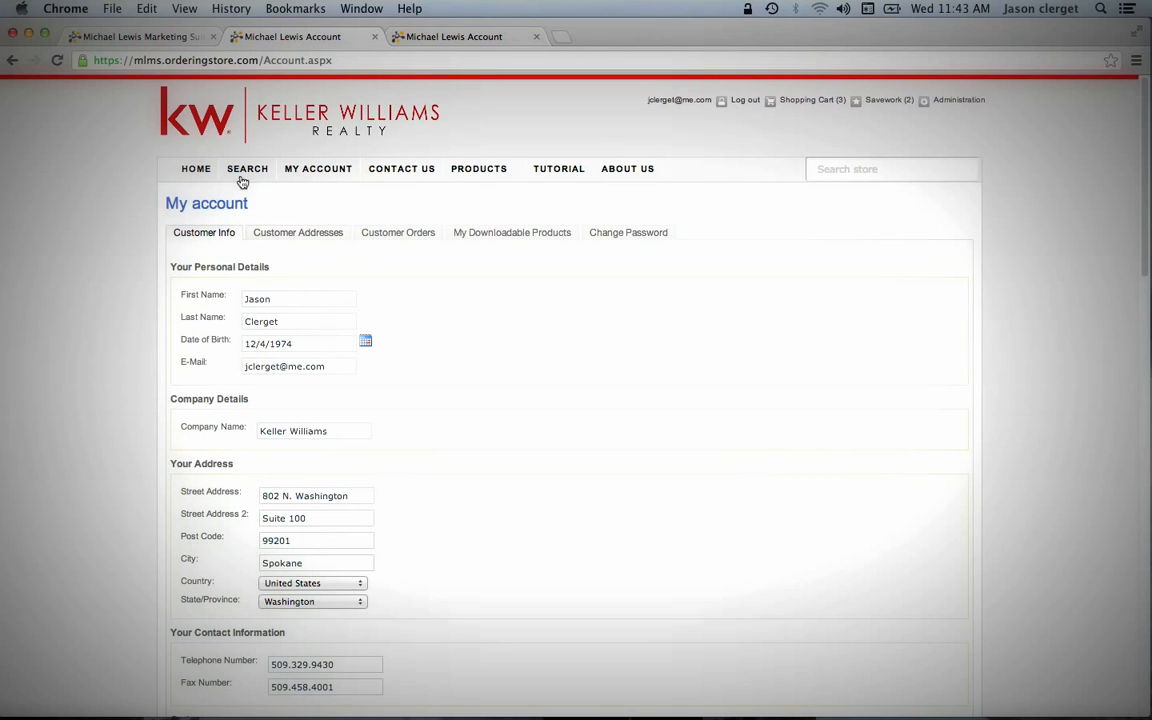
Return to the store home page via HOME in the navigation bar.
left_click(196, 168)
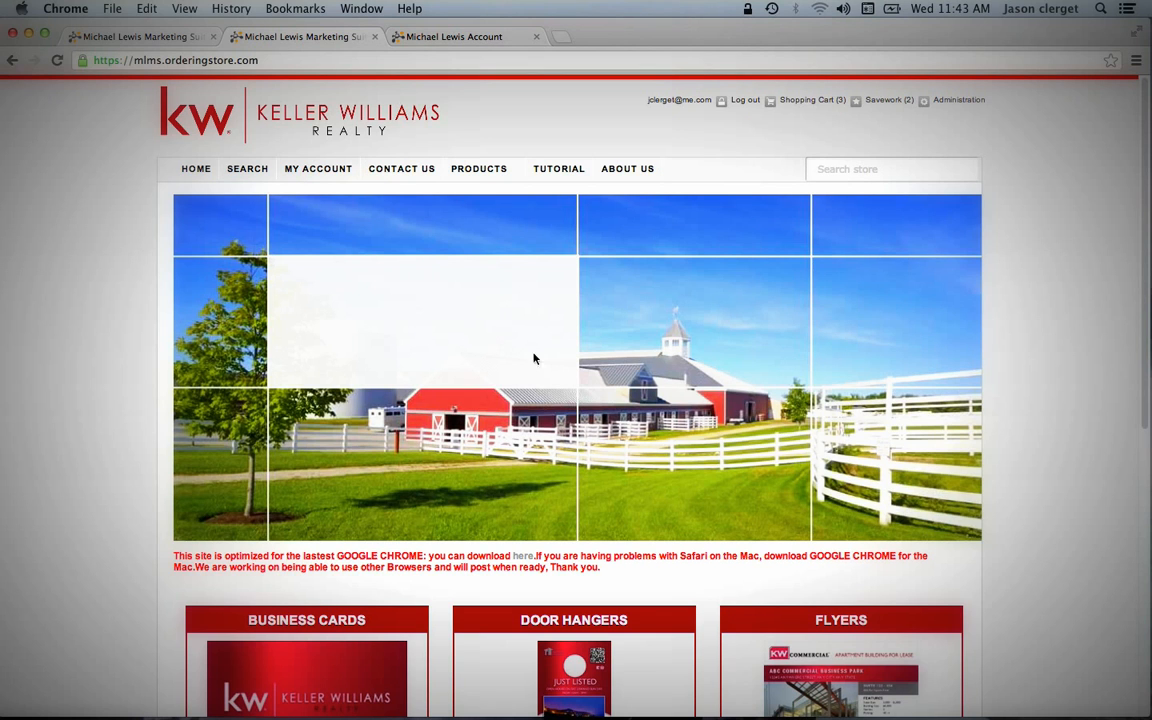
scroll(545, 368, "down", 3)
scroll(458, 445, "down", 1)
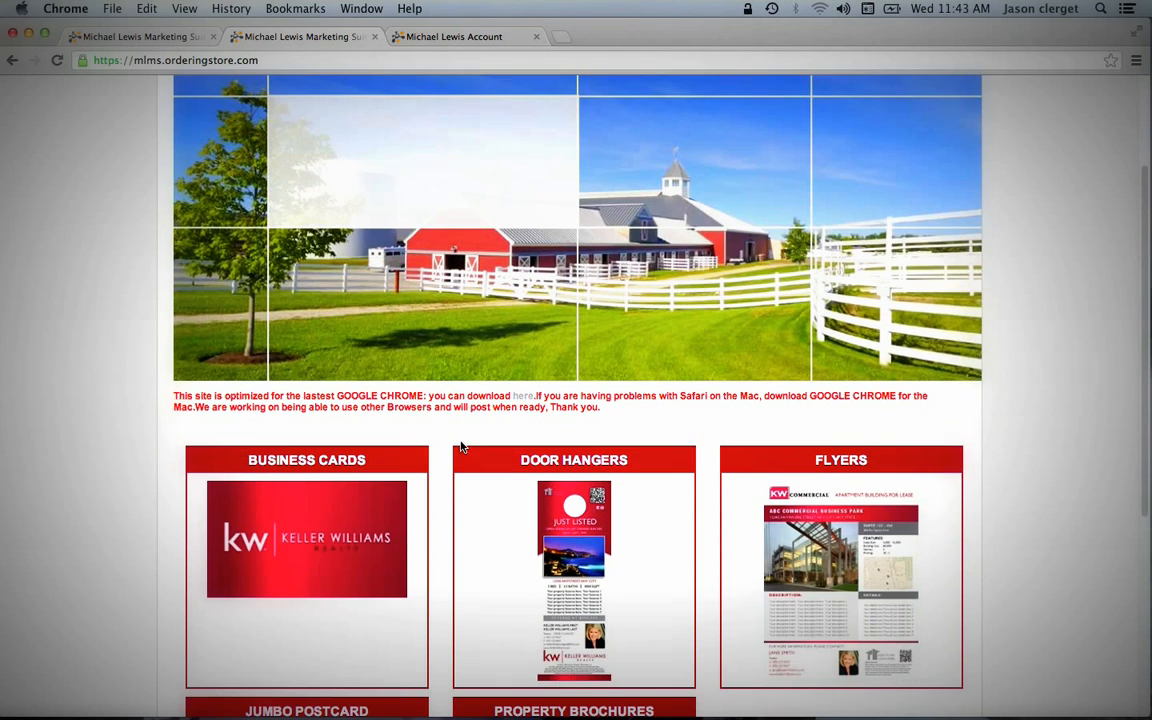
scroll(450, 452, "down", 4)
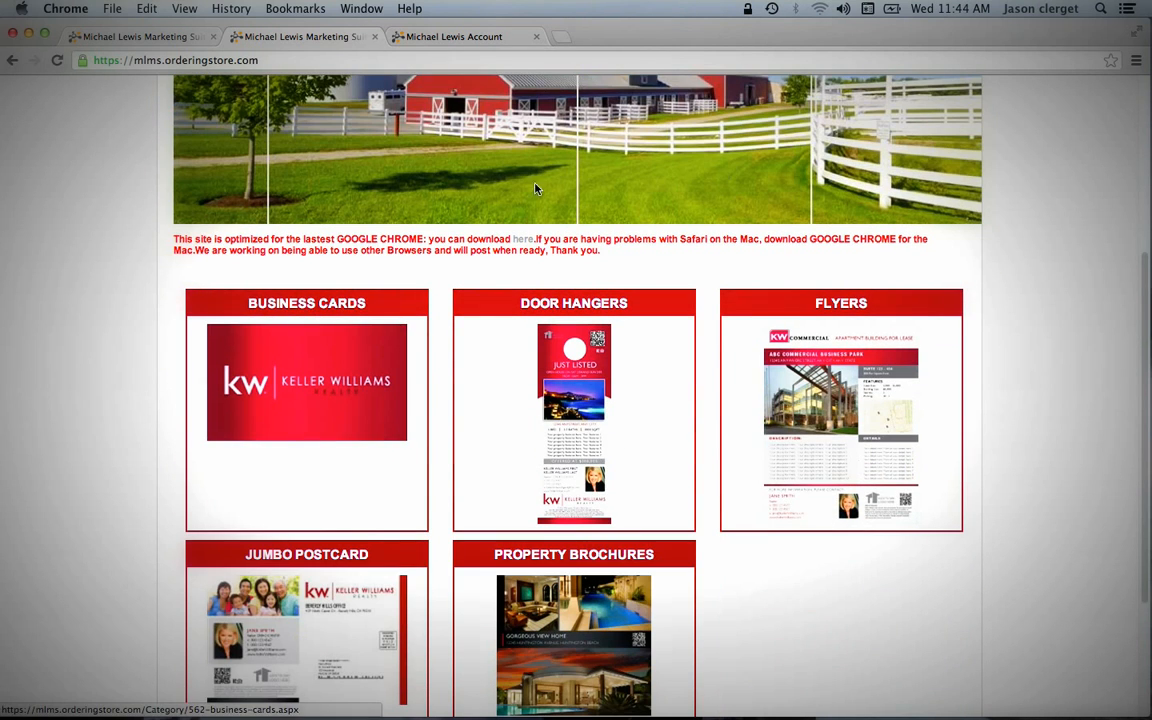
scroll(405, 205, "up", 8)
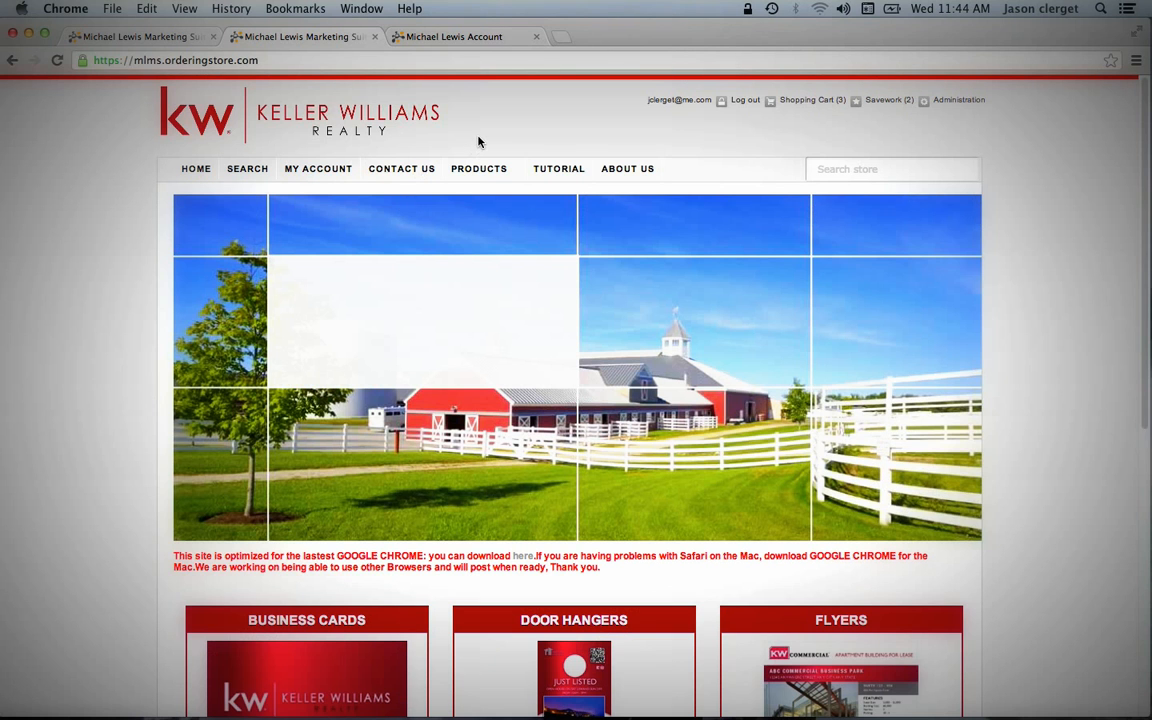